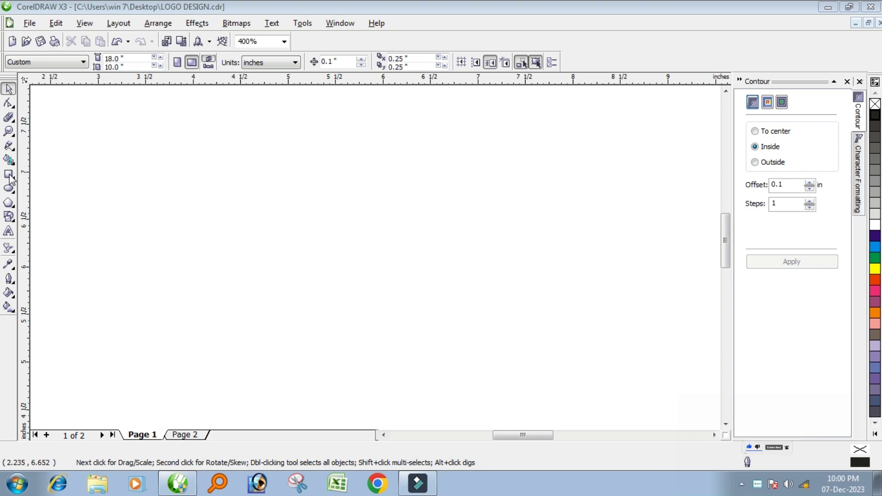
Draw a tall rectangle on the page and set its size to 1 inch wide by 2.5 inches high.
left_click(8, 174)
scroll(400, 274, "down", 2)
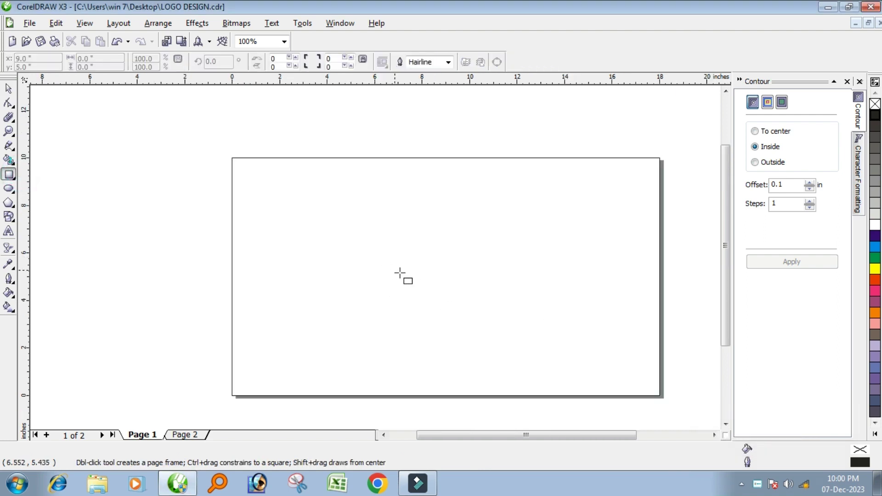
scroll(376, 257, "up", 1)
left_click_drag(249, 176, 292, 275)
double_click(99, 58)
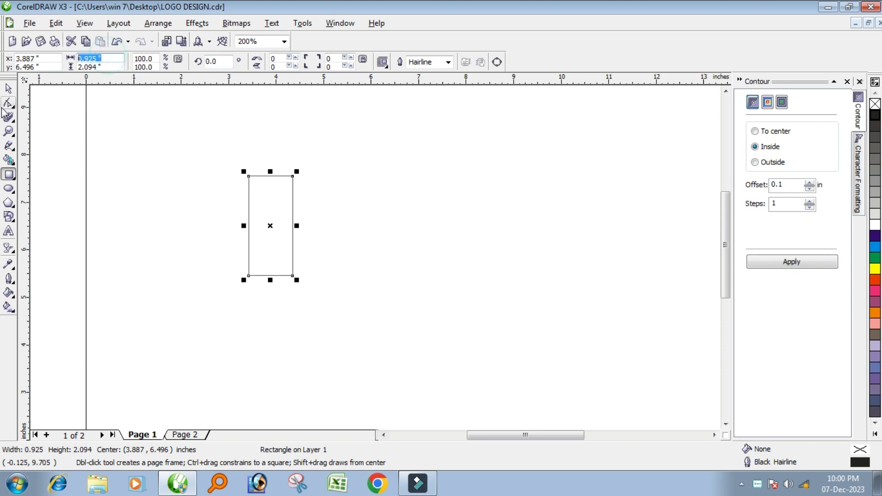
type("1")
key("Tab")
type("2")
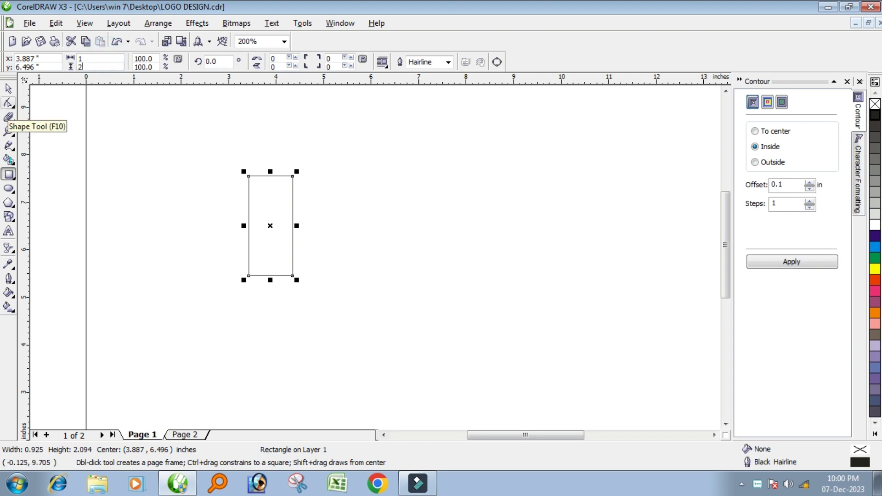
key("Return")
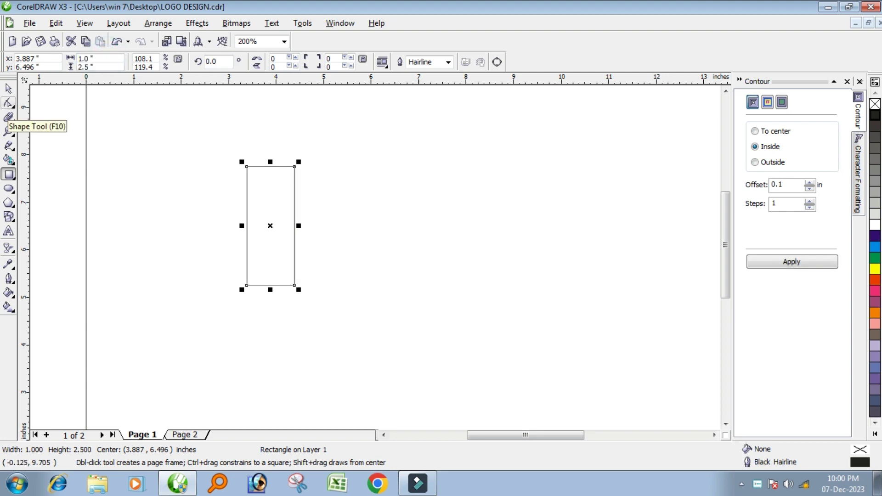
Round all corners of the rectangle to the full roundness of 100, making a capsule shape.
left_click(9, 105)
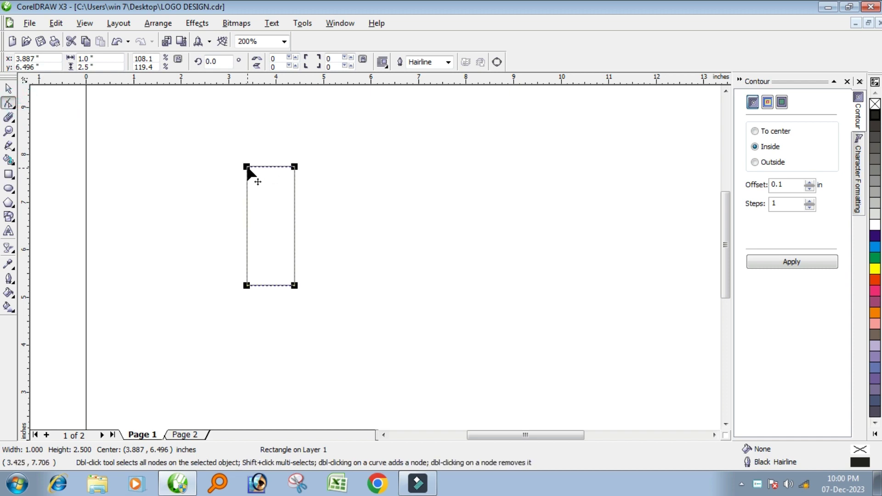
left_click_drag(247, 167, 248, 194)
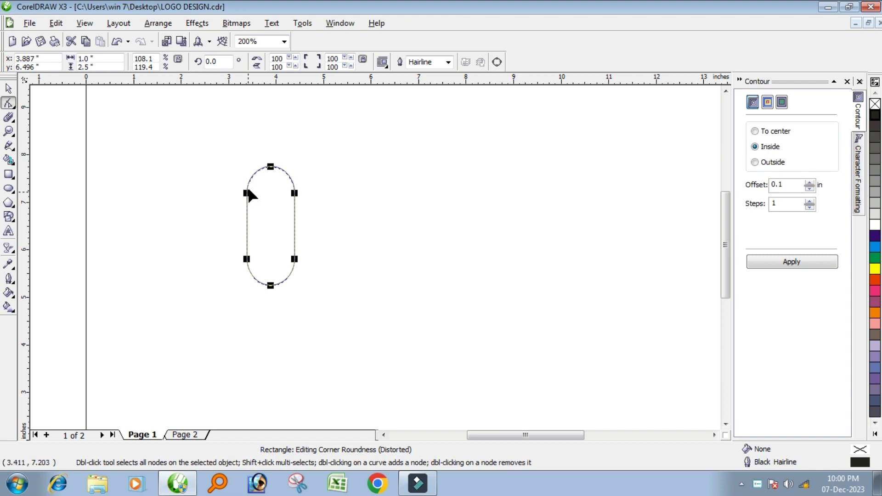
left_click(8, 88)
left_click(492, 214)
scroll(373, 255, "down", 2)
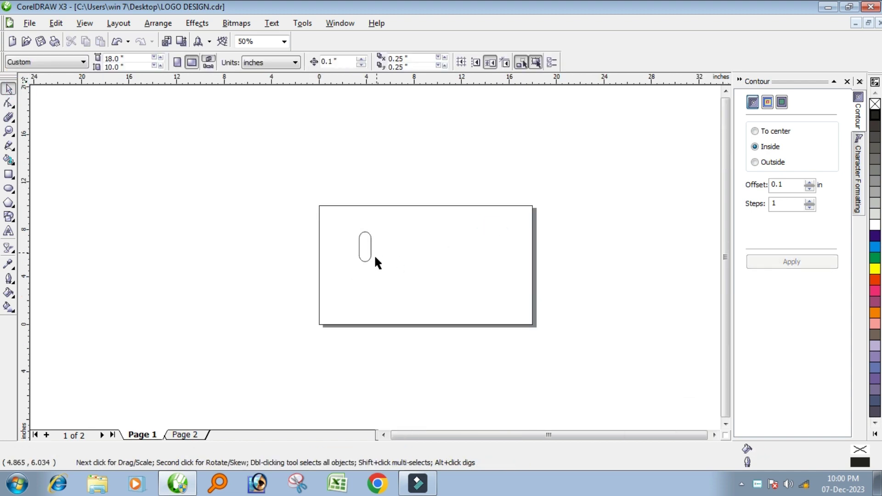
Rotate the capsule by 45 degrees.
scroll(373, 255, "up", 2)
left_click(321, 238)
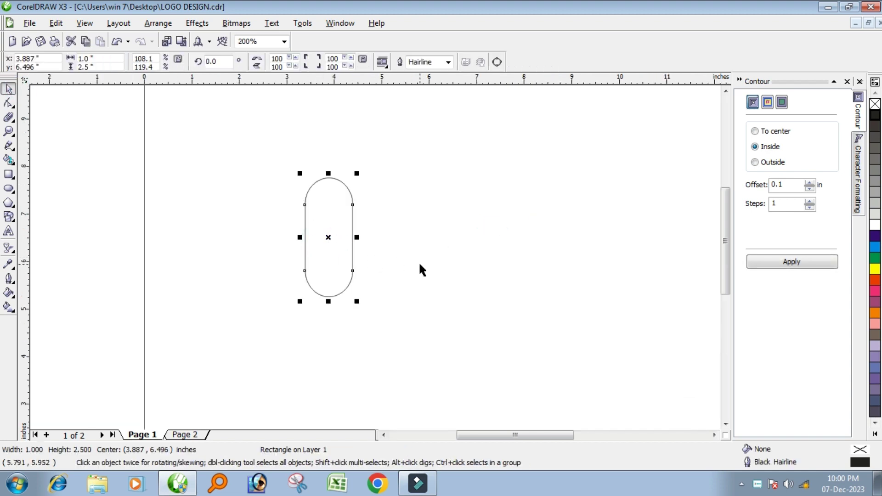
left_click(223, 63)
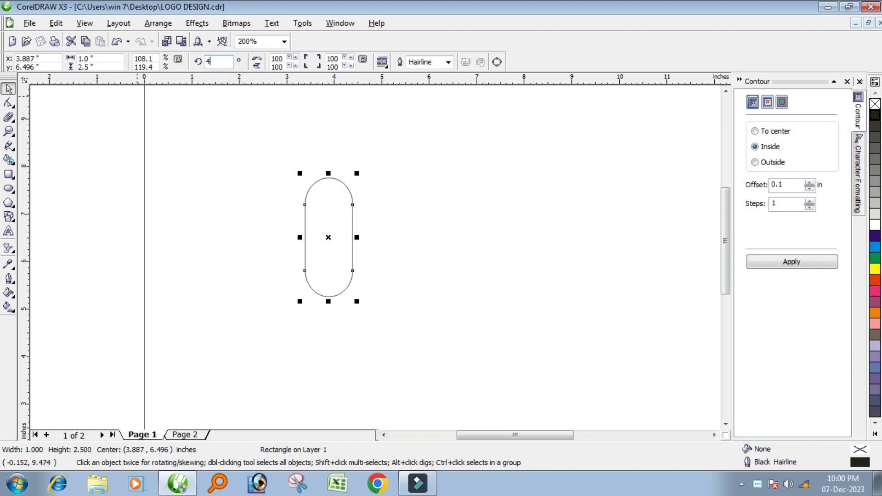
type("45")
key("Return")
left_click(528, 286)
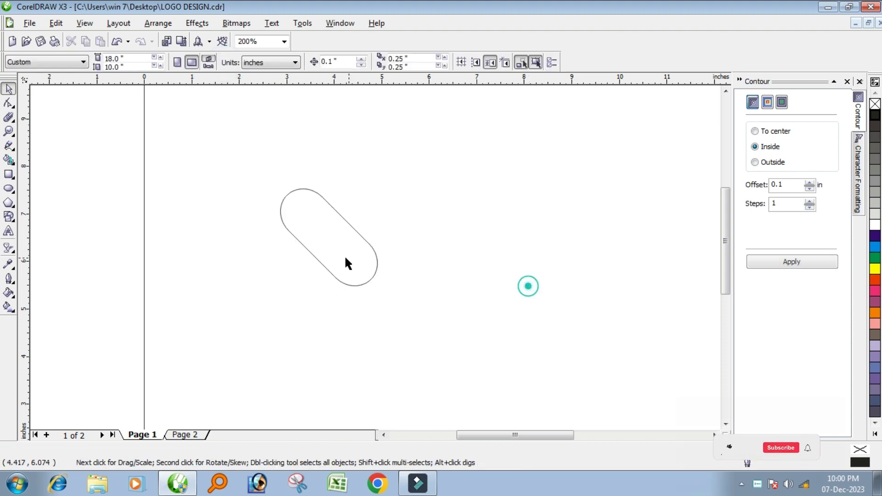
Duplicate the tilted capsule in place and mirror the copy horizontally to form a crossed pair.
left_click(344, 258)
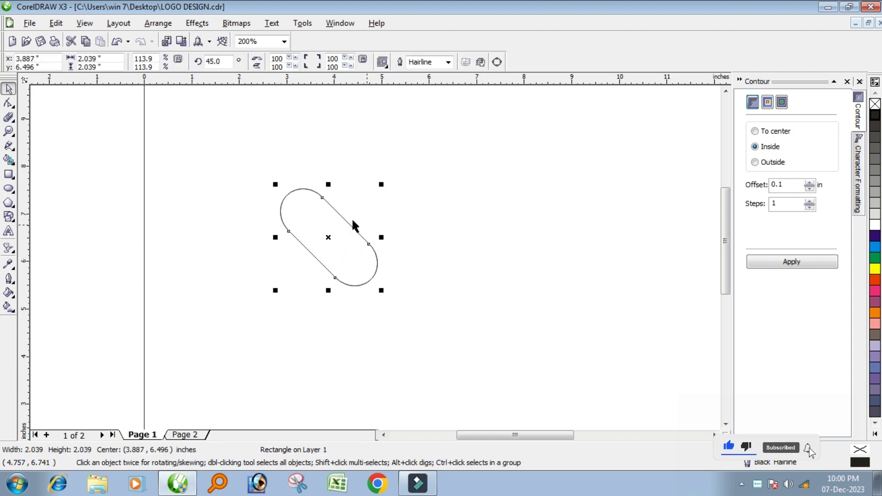
key("KP_Add")
left_click(260, 58)
left_click(506, 217)
scroll(378, 256, "up", 2)
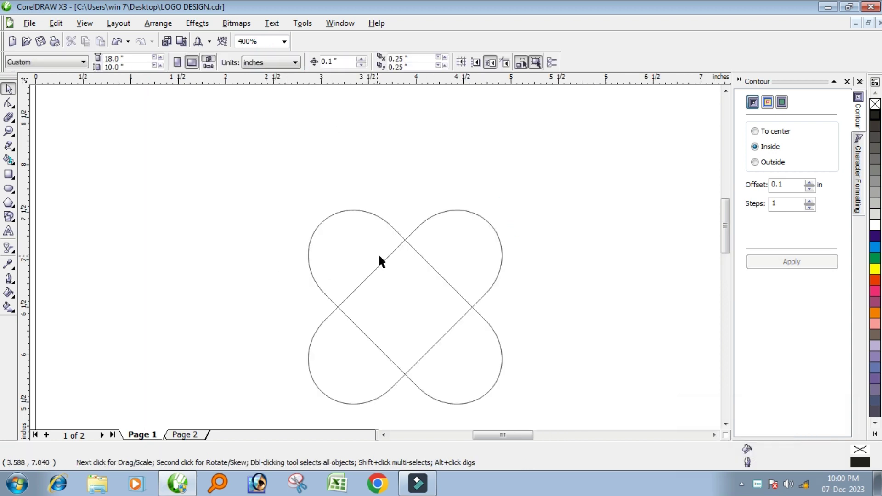
Move the mirrored capsule to the left until its rounded upper end overlaps the original's, forming an inverted V.
left_click_drag(415, 240, 211, 242)
scroll(254, 236, "up", 1)
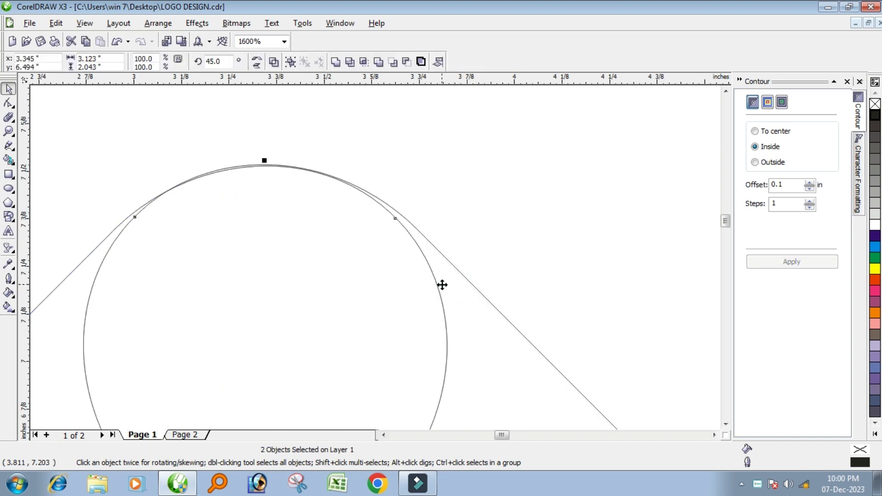
left_click(545, 242)
scroll(374, 254, "down", 3)
scroll(375, 258, "up", 1)
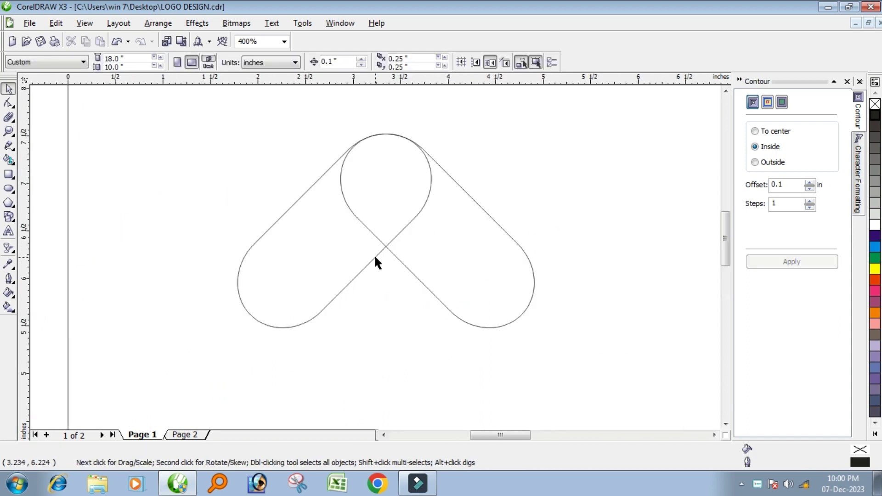
Weld the two overlapping capsules into a single chevron shape.
left_click(354, 255)
left_click(463, 252, "shift")
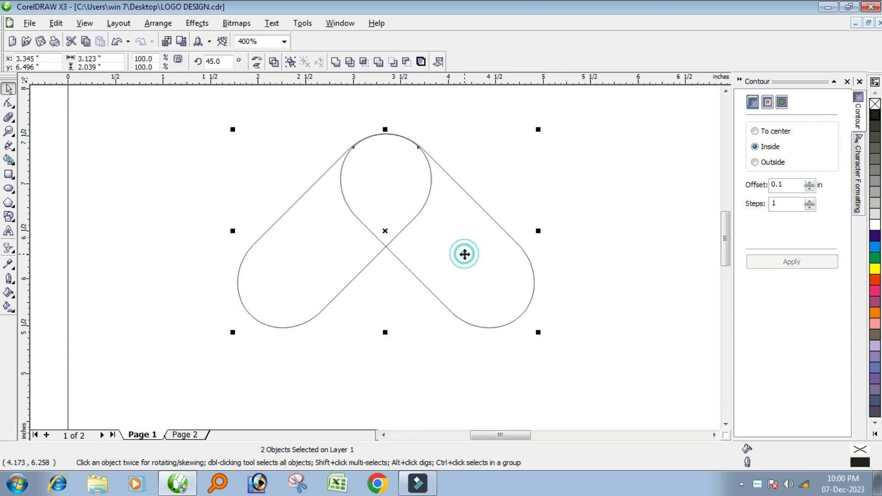
left_click(335, 62)
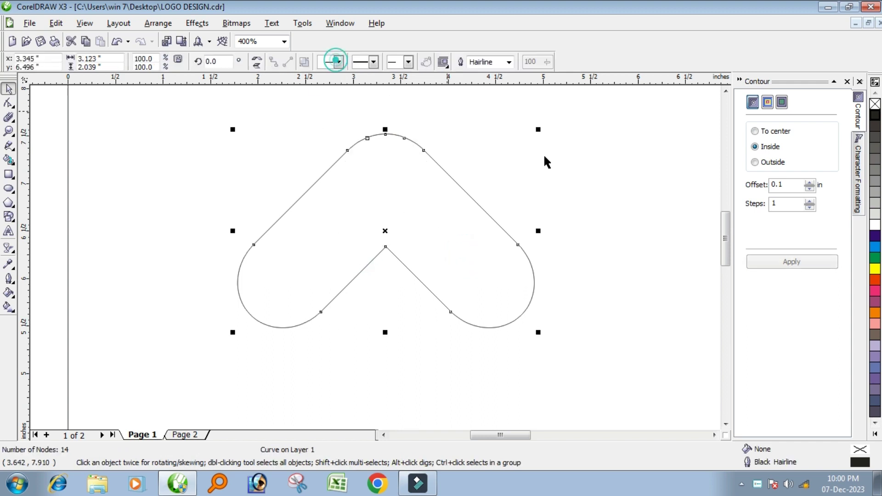
left_click(640, 200)
Fill the welded chevron with Cyan.
left_click(443, 203)
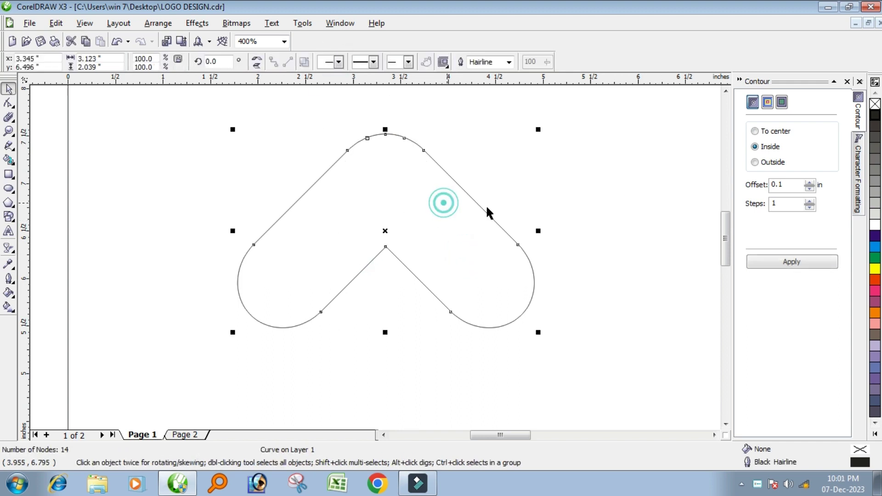
left_click(874, 247)
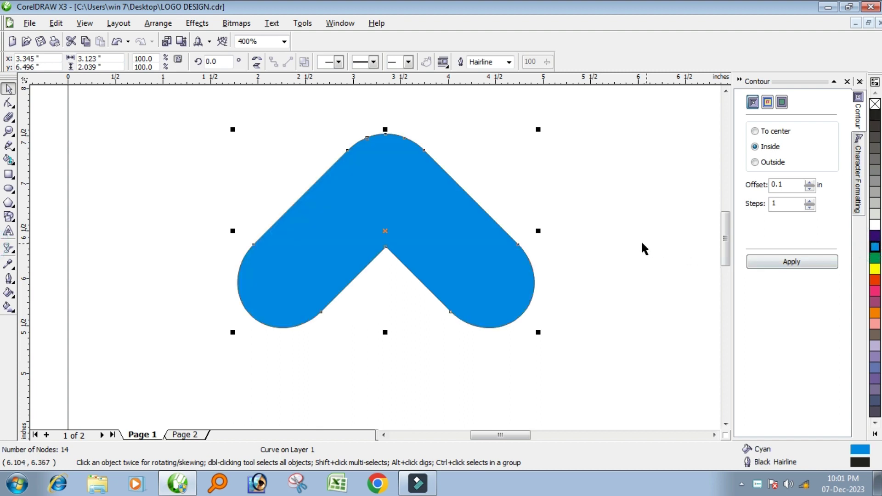
left_click(571, 233)
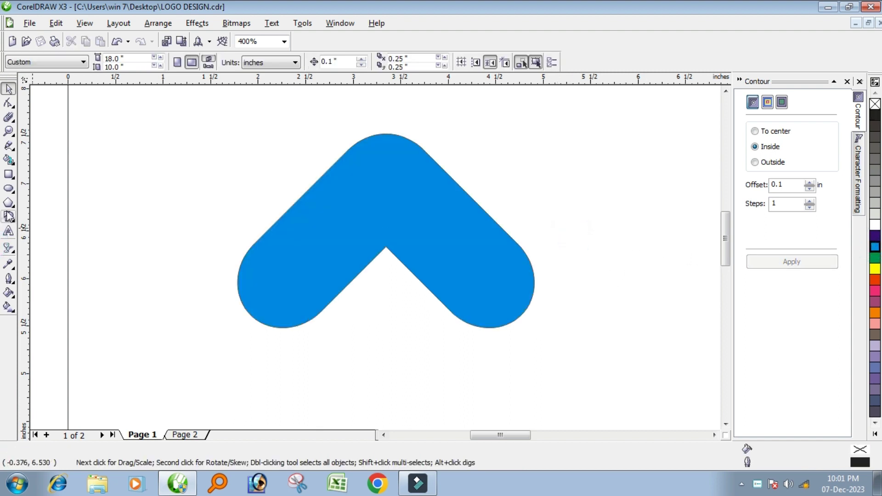
Draw a second rectangle to the left of the chevron and size it 1 inch wide by 2 inches high.
left_click(9, 174)
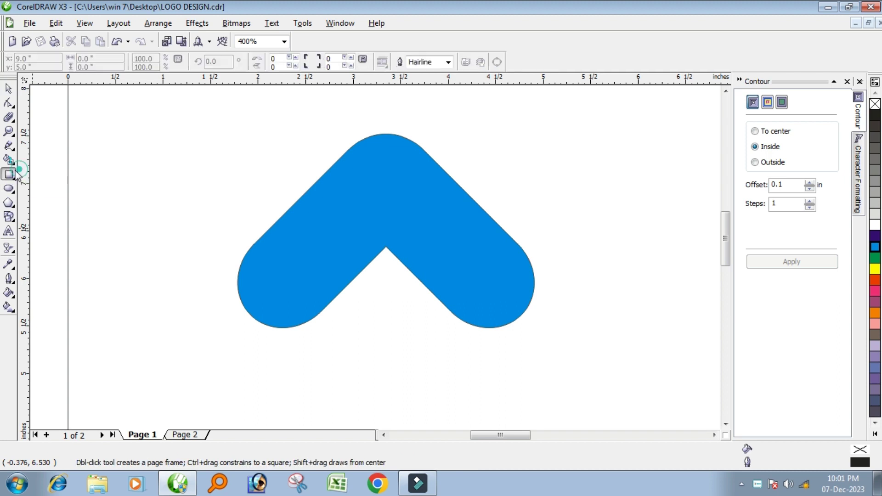
left_click_drag(112, 169, 182, 279)
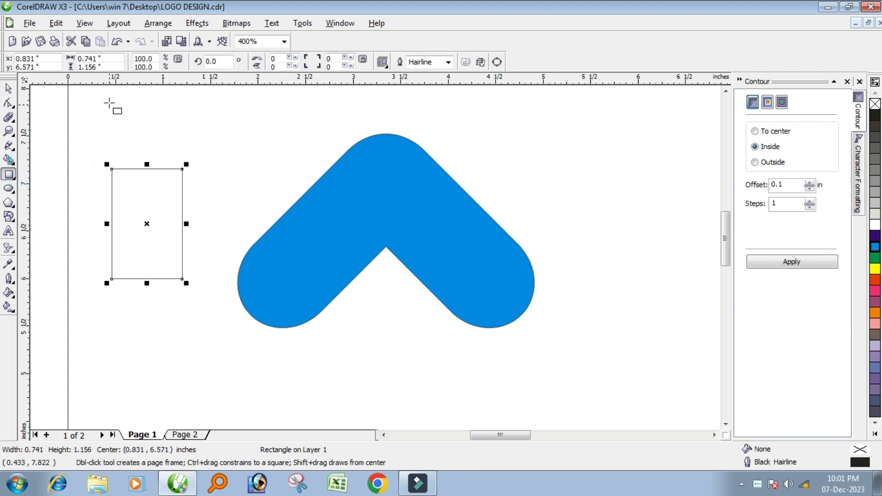
double_click(108, 57)
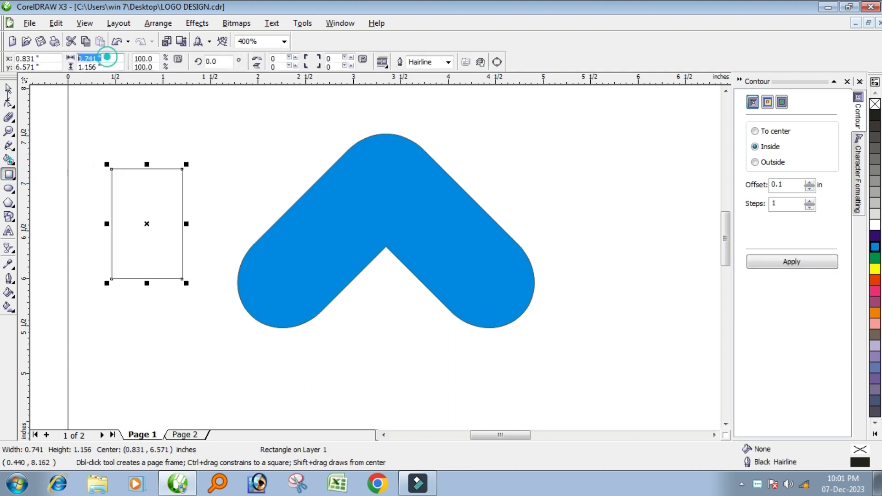
type("1")
key("Tab")
type("2")
key("Return")
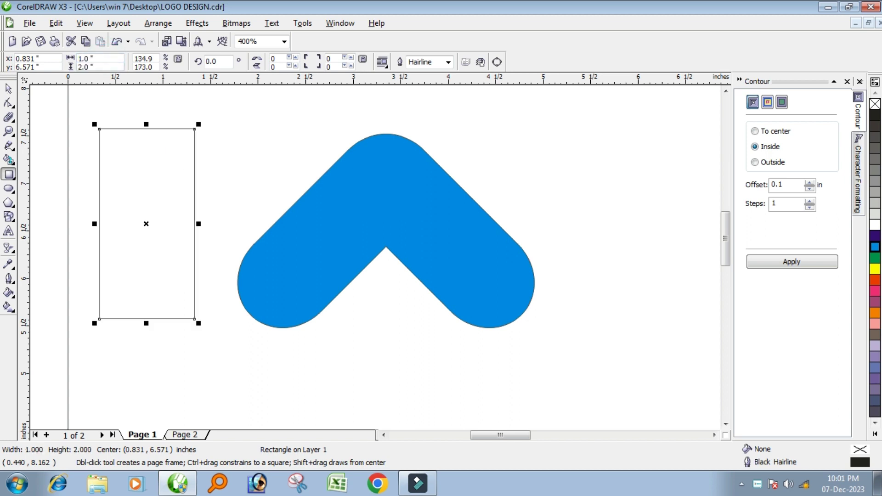
Rotate the new rectangle by 135 degrees.
left_click(9, 88)
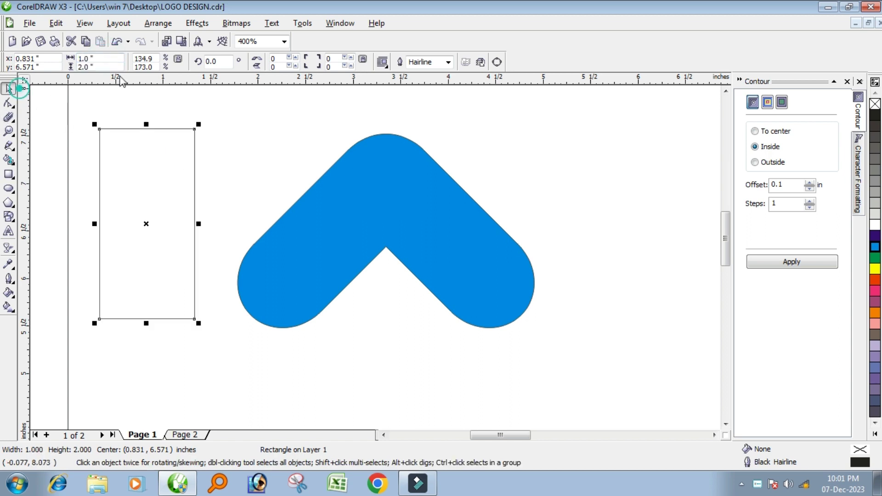
key("BackSpace")
key("BackSpace")
key("BackSpace")
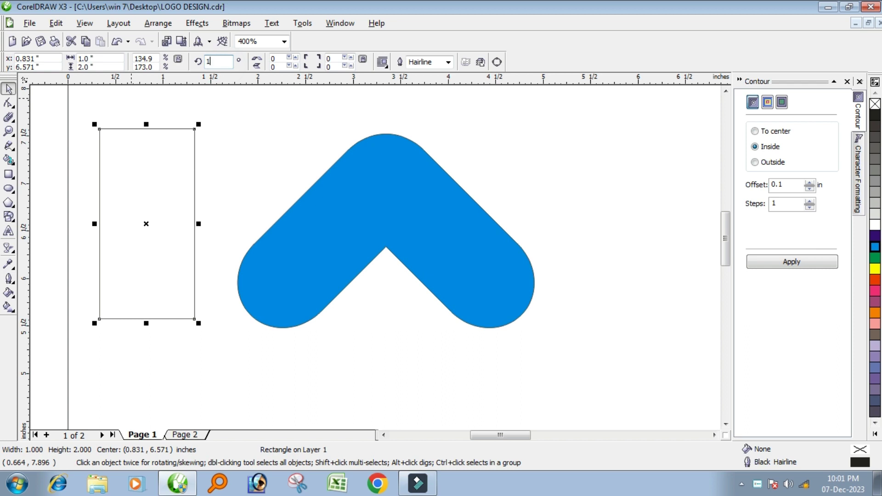
type("135")
key("Return")
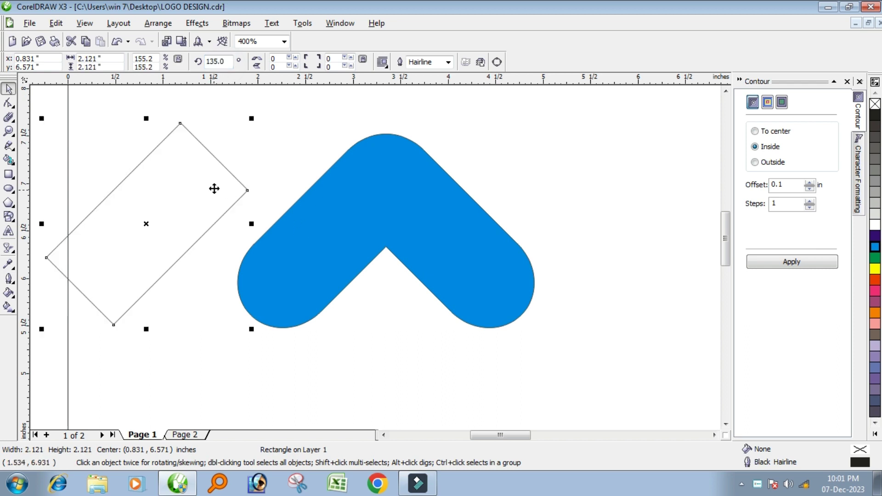
Move the rotated rectangle over the chevron's left arm, aligning its upper short edge with the right arm's inner edge.
left_click_drag(214, 188, 346, 278)
scroll(382, 267, "up", 2)
scroll(373, 248, "up", 1)
scroll(368, 252, "down", 3)
scroll(374, 256, "up", 1)
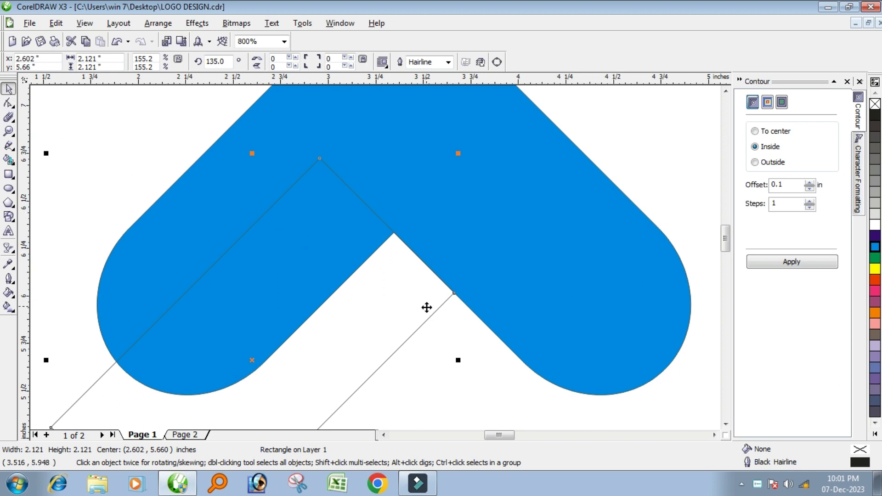
left_click_drag(417, 296, 363, 271)
scroll(406, 282, "up", 3)
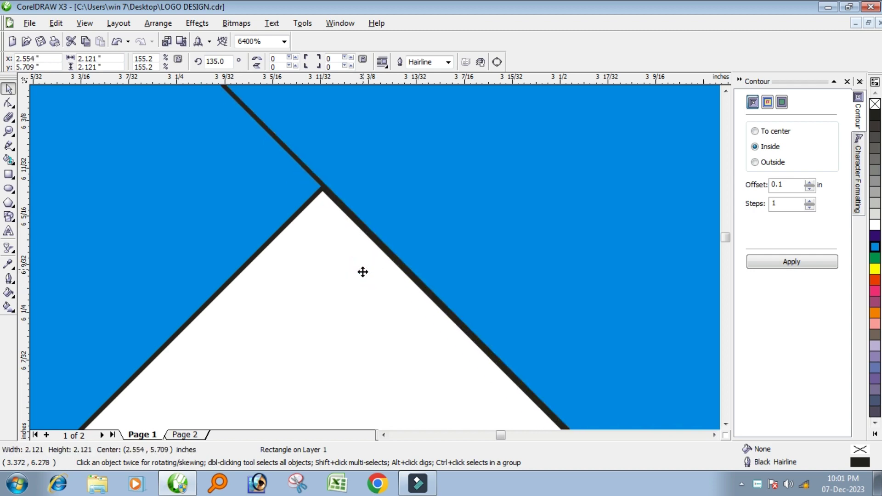
scroll(362, 272, "down", 5)
scroll(368, 261, "up", 1)
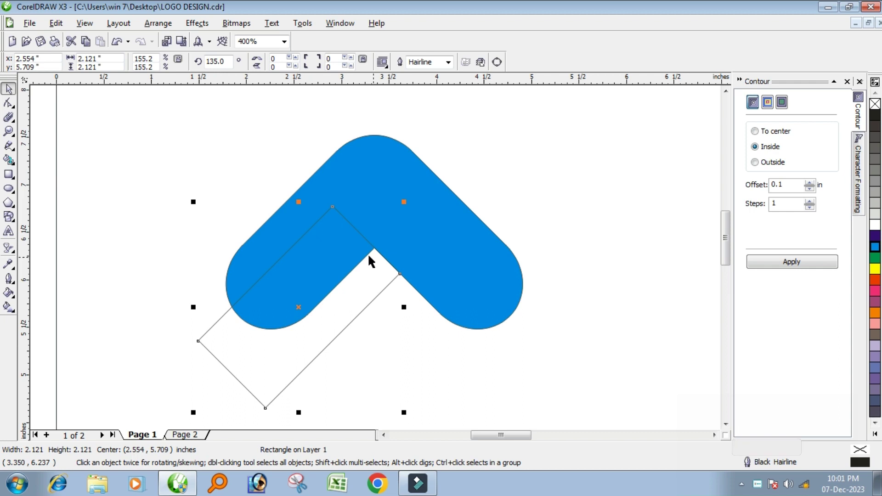
Round only the rectangle's top corner inside the chevron to a roundness of 48.
left_click(8, 103)
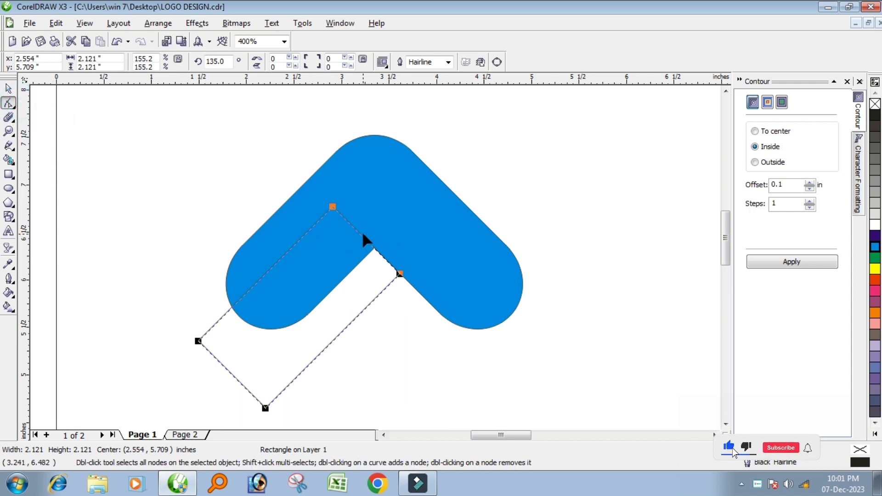
left_click_drag(332, 206, 321, 235)
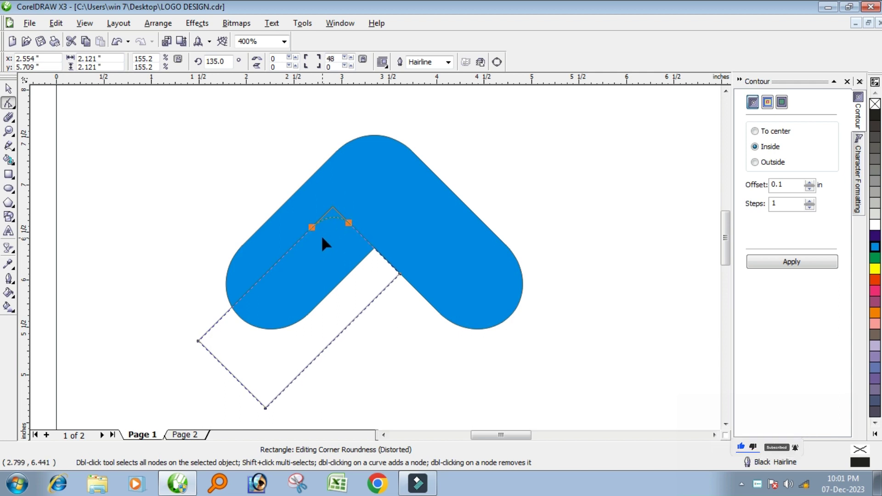
left_click(8, 88)
left_click(89, 129)
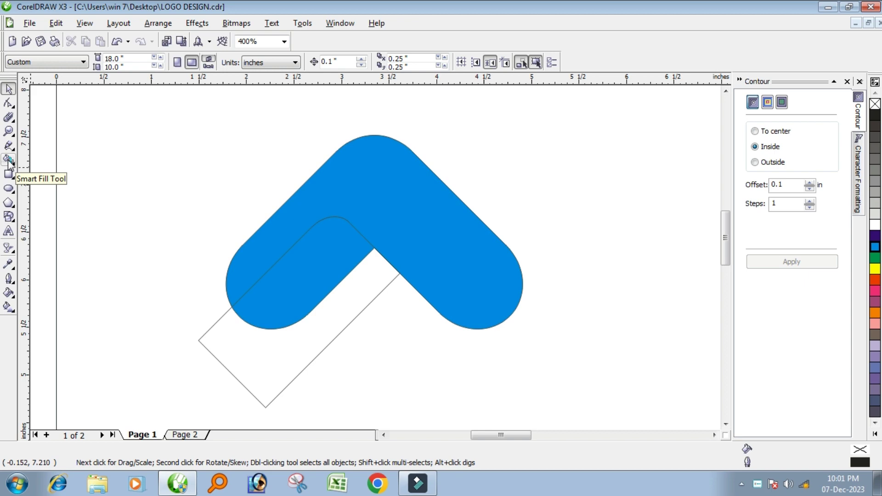
Smart-fill the area where the rectangle overlaps the chevron's left arm with Desert Blue.
left_click(9, 161)
left_click(322, 254)
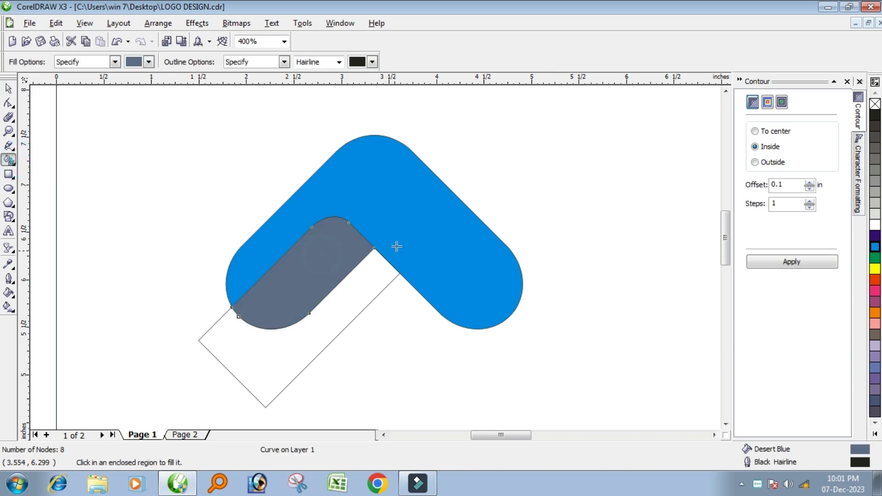
left_click(8, 88)
left_click(375, 334)
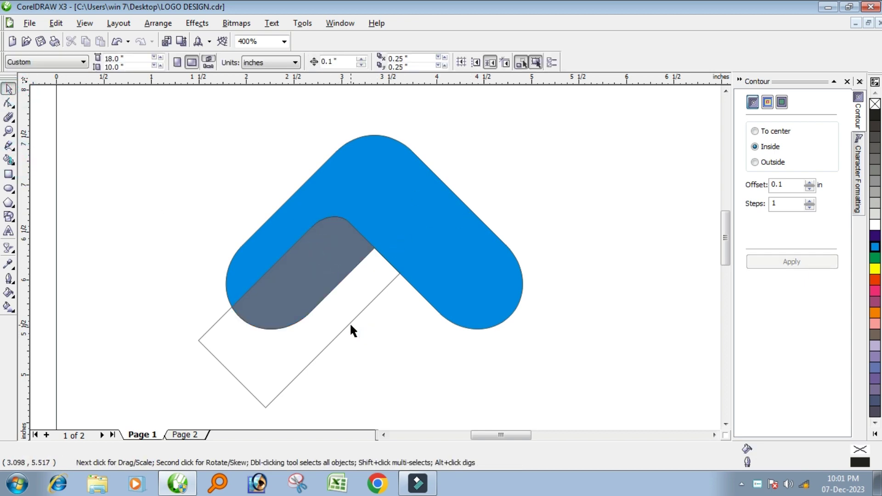
Delete the leftover rotated rectangle and recolor the overlap section dark blue (C:96 M:71 Y:14 K:0).
left_click(351, 325)
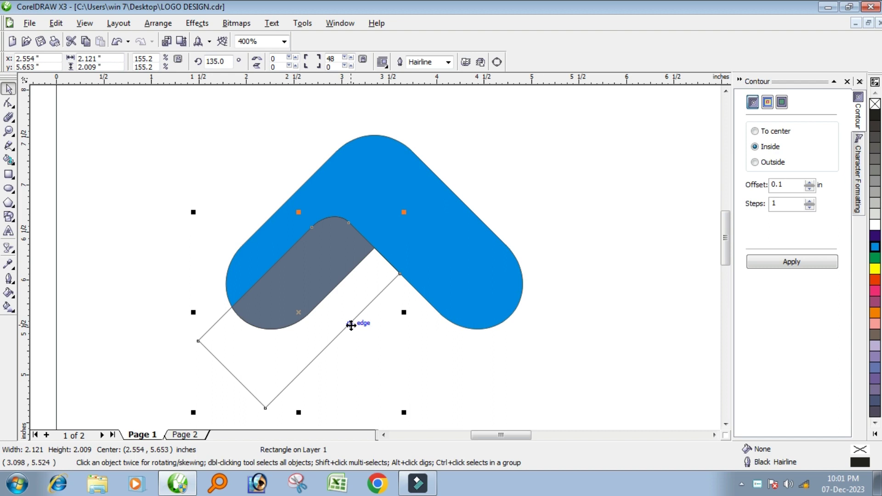
key("Delete")
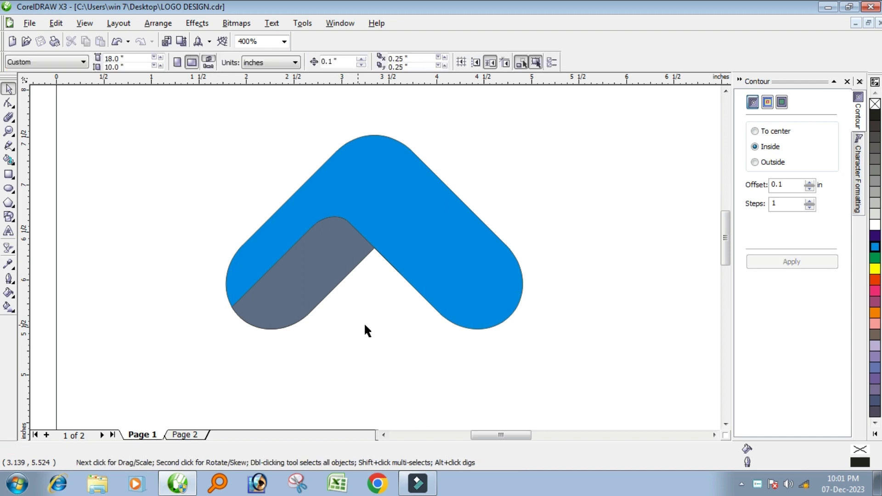
left_click(316, 274)
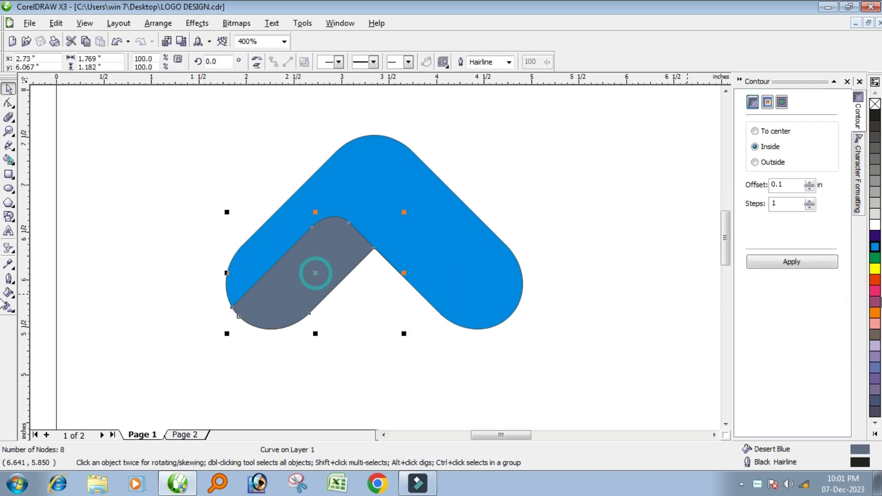
left_click_drag(874, 250, 863, 287)
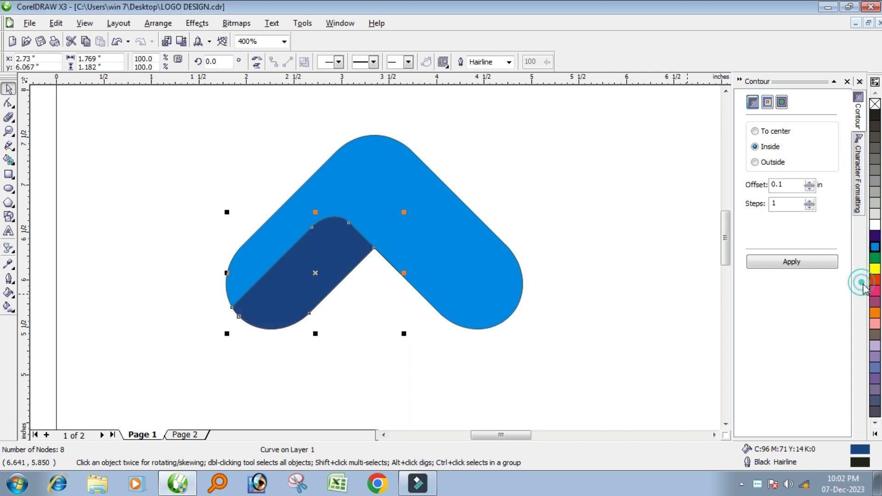
Remove the outlines from the dark blue section and the blue chevron.
left_click(456, 250, "shift")
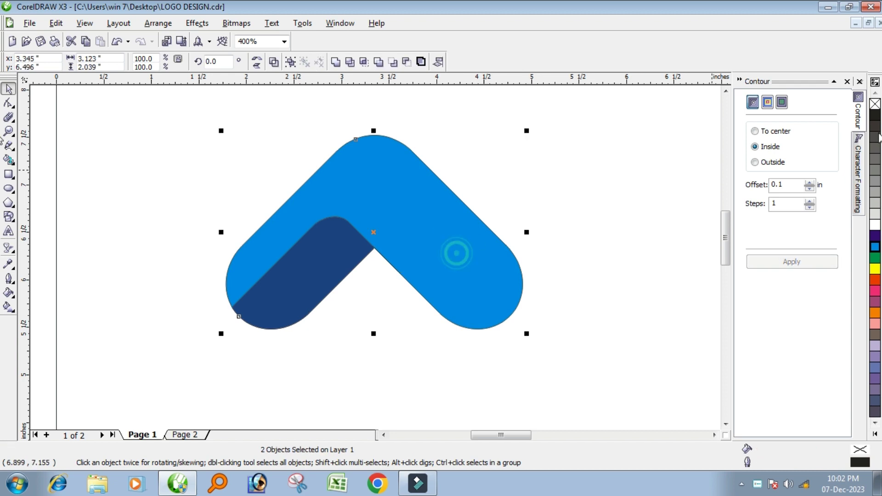
right_click(875, 105)
left_click(602, 219)
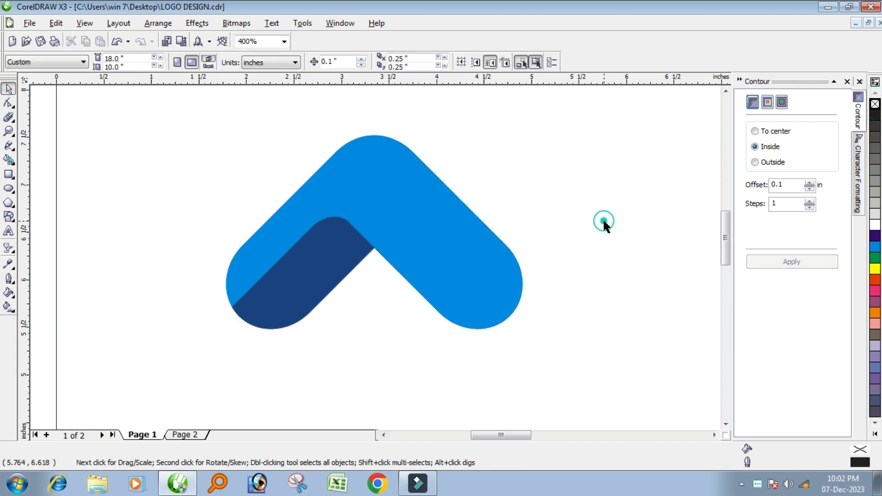
Apply a linear transparency at -135 degrees to the dark blue section, fading from the chevron's inner corner towards the left arm's rounded end.
left_click(8, 251)
scroll(350, 293, "up", 1)
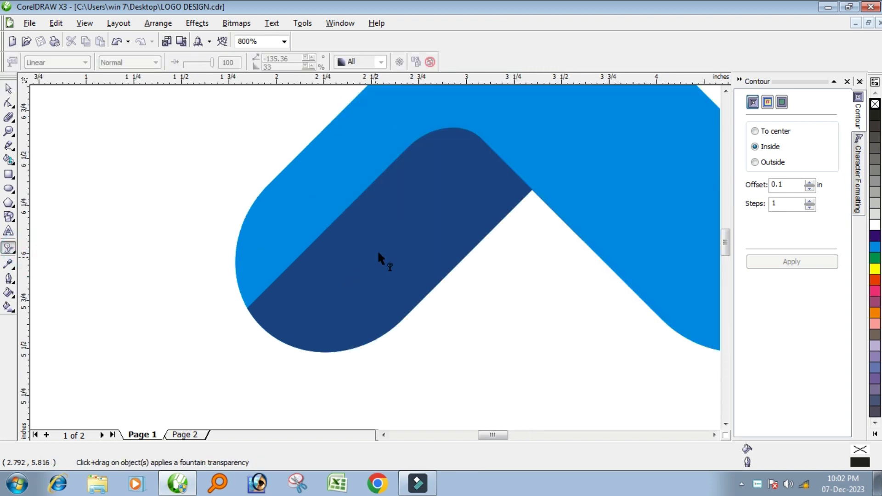
left_click(434, 210)
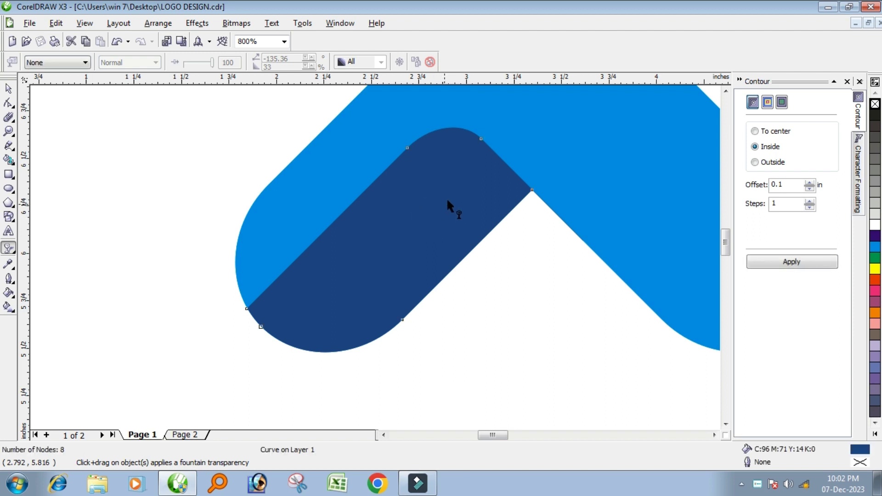
left_click_drag(447, 197, 284, 333)
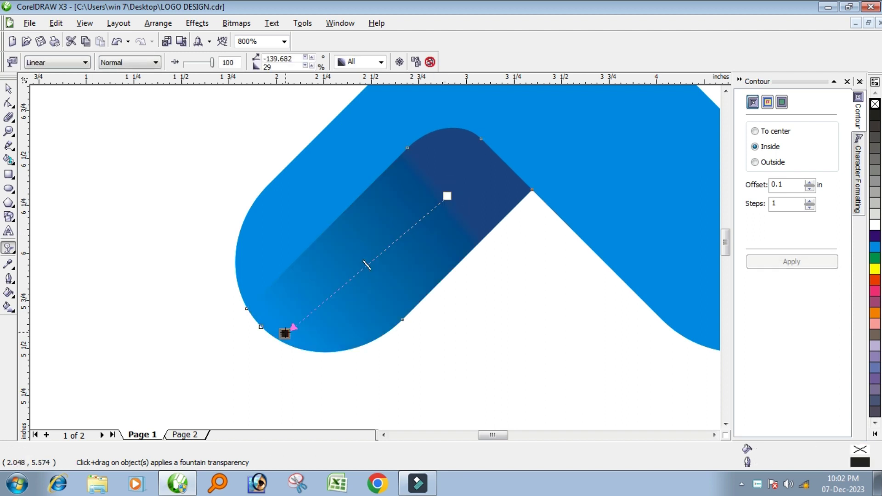
left_click_drag(442, 203, 448, 170)
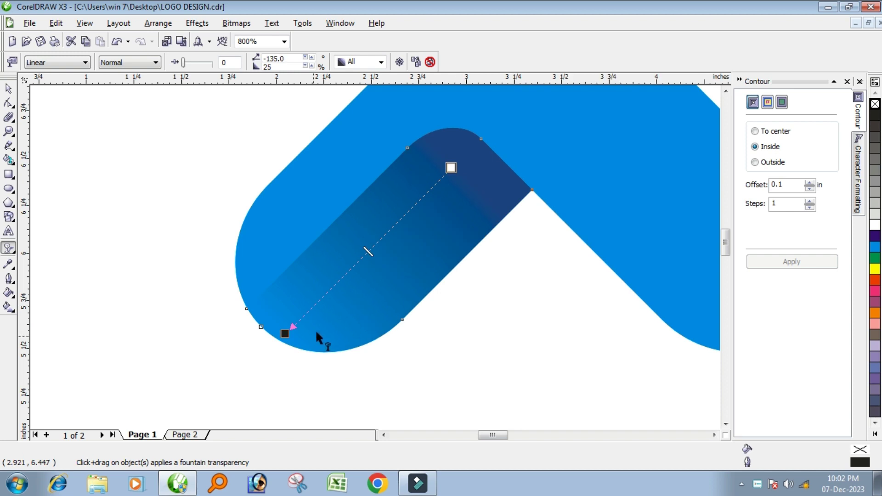
left_click_drag(285, 332, 360, 256)
scroll(374, 284, "down", 2)
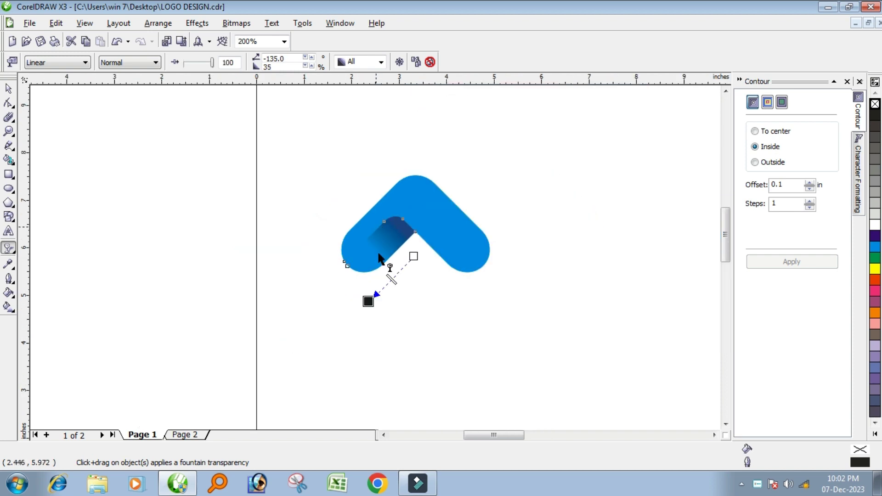
scroll(385, 266, "up", 1)
key("space")
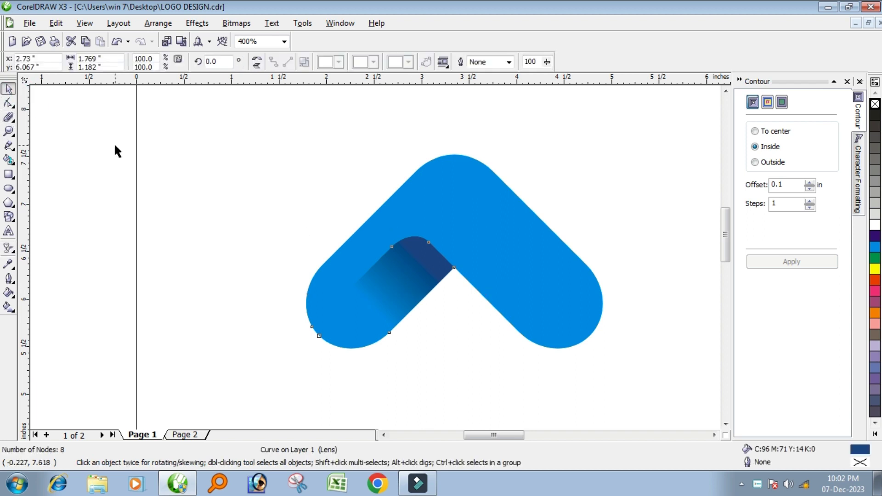
left_click(115, 145)
Group the shaded section with the blue chevron.
scroll(387, 267, "down", 1)
left_click(391, 265)
left_click(444, 235, "shift")
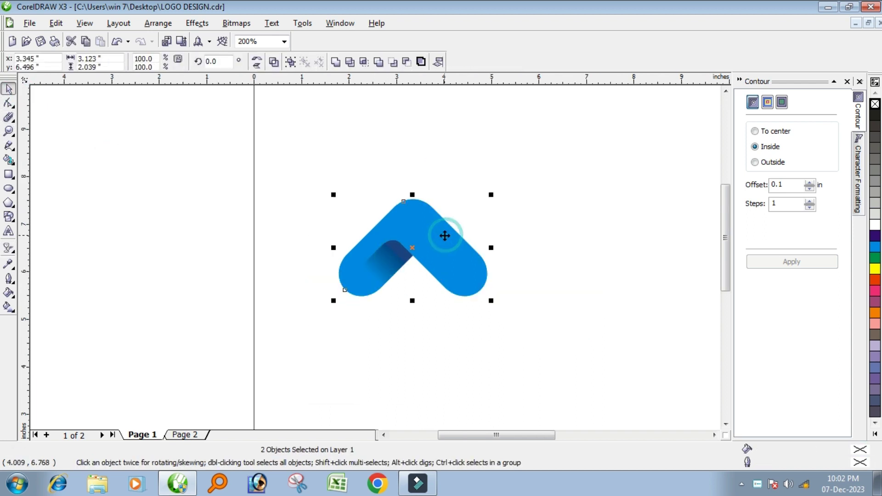
key("ctrl+g")
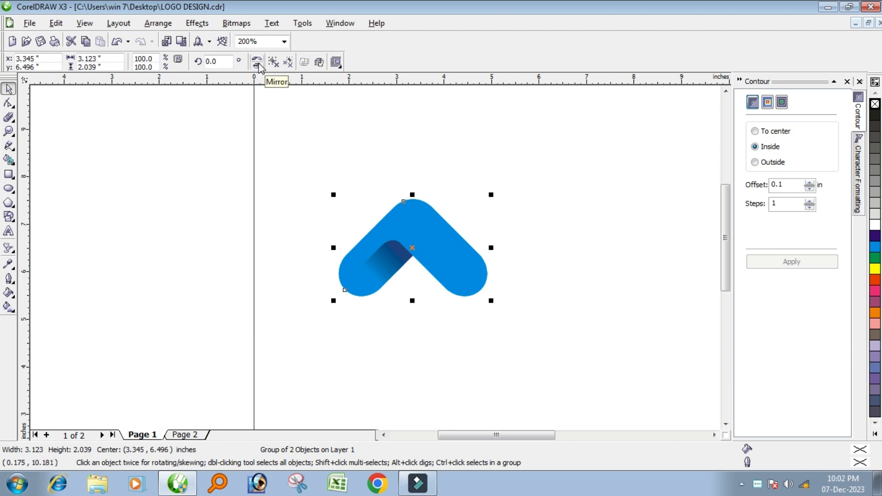
Create a vertically mirrored copy of the chevron group and place it directly above the original, tip to tip.
left_click(258, 66)
scroll(320, 350, "down", 1)
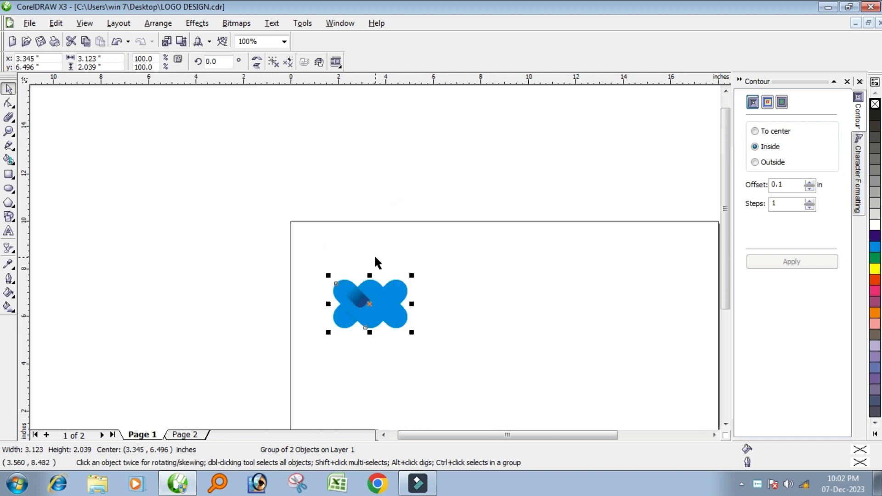
scroll(374, 254, "up", 1)
left_click_drag(367, 382, 370, 285)
key("ctrl+u")
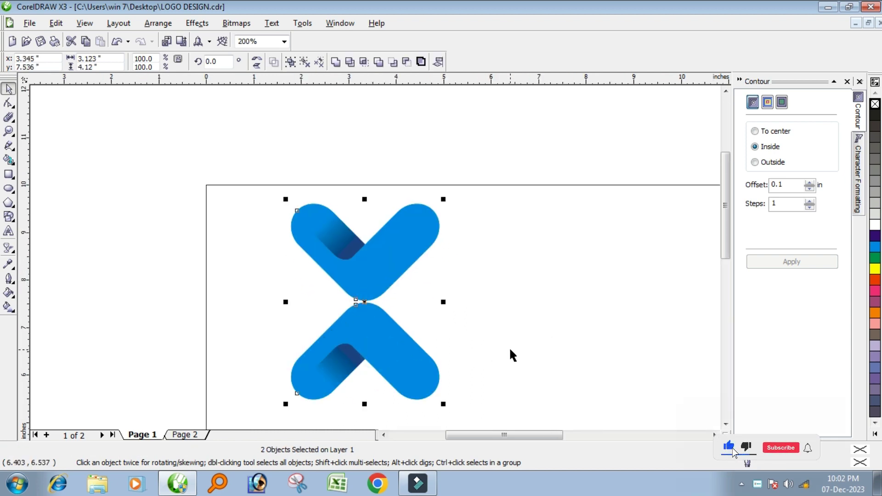
left_click(505, 333)
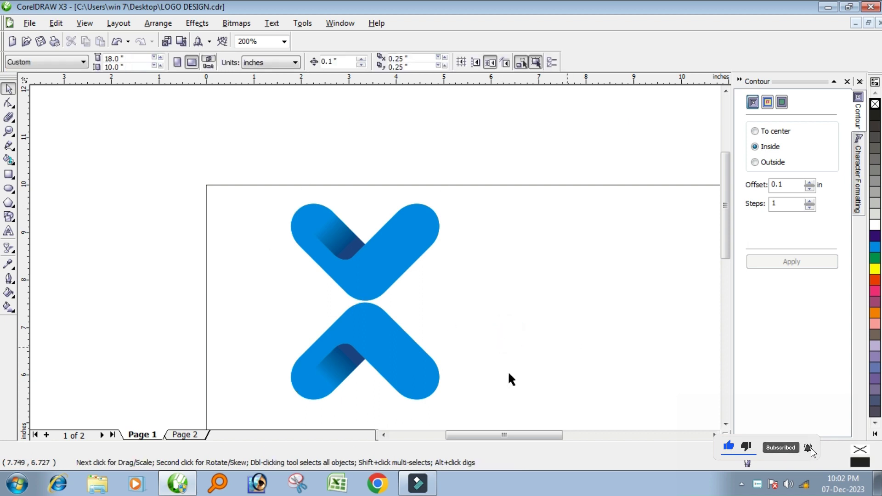
Nudge the upper chevron group up by 0.6 inches to widen the gap between the tips.
left_click(380, 276)
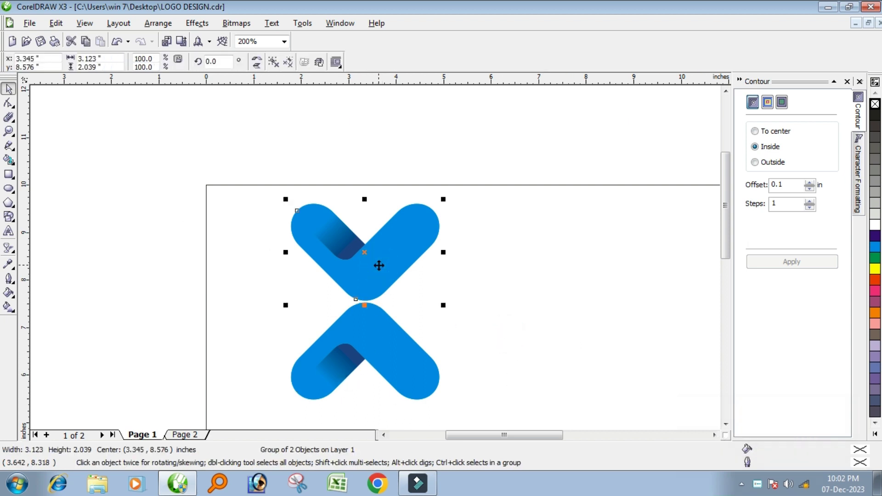
key("Up")
key("Up")
key("Up")
key("Up")
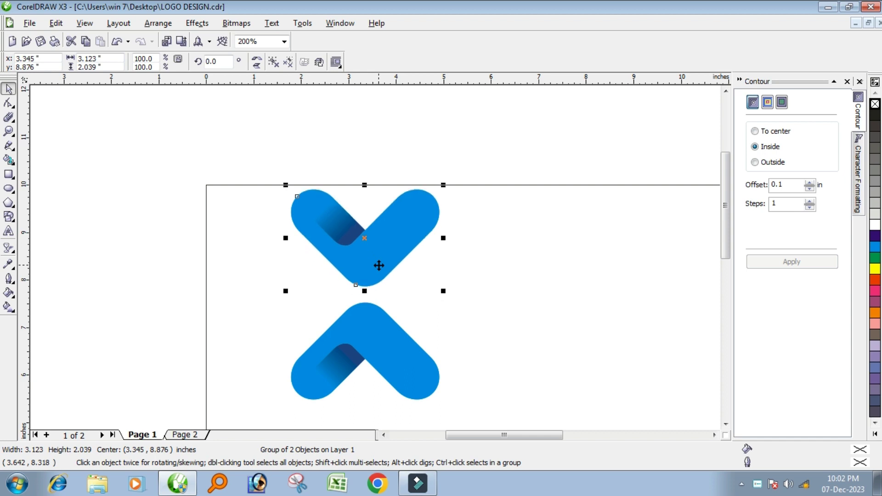
key("Up")
key("Up")
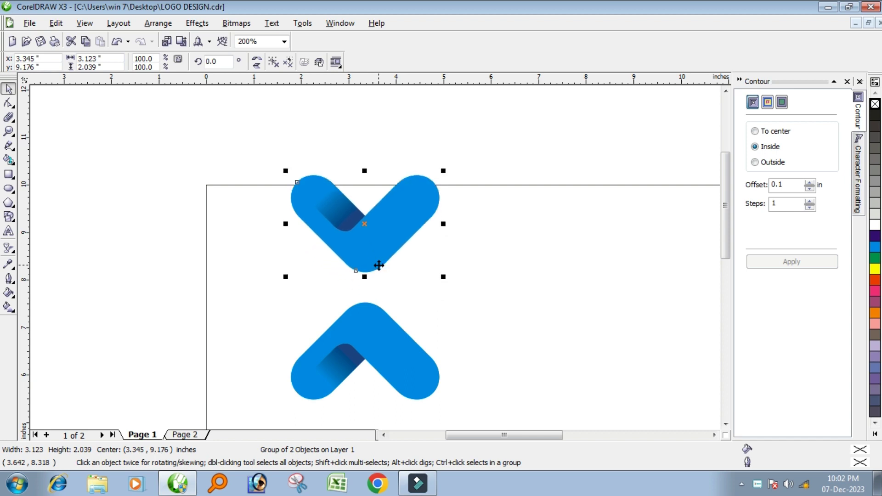
Group the upper and lower chevrons and add a copy of the pair rotated by 90 degrees.
left_click(398, 347, "shift")
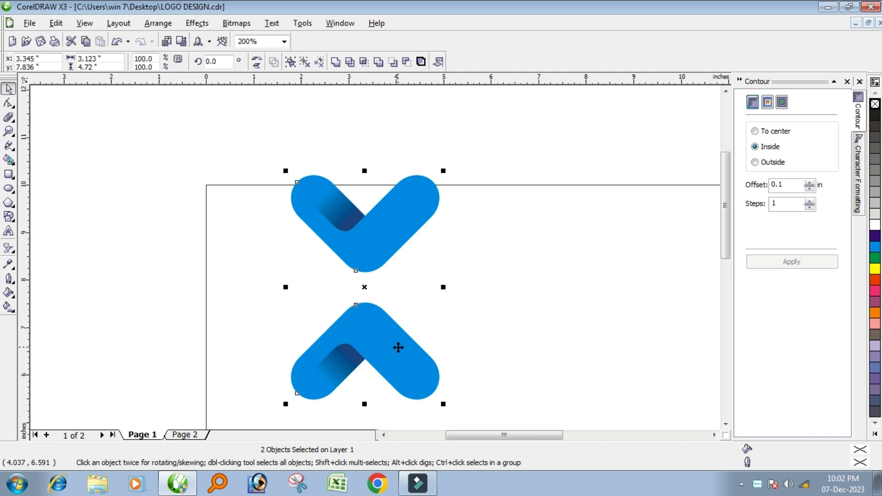
key("ctrl+g")
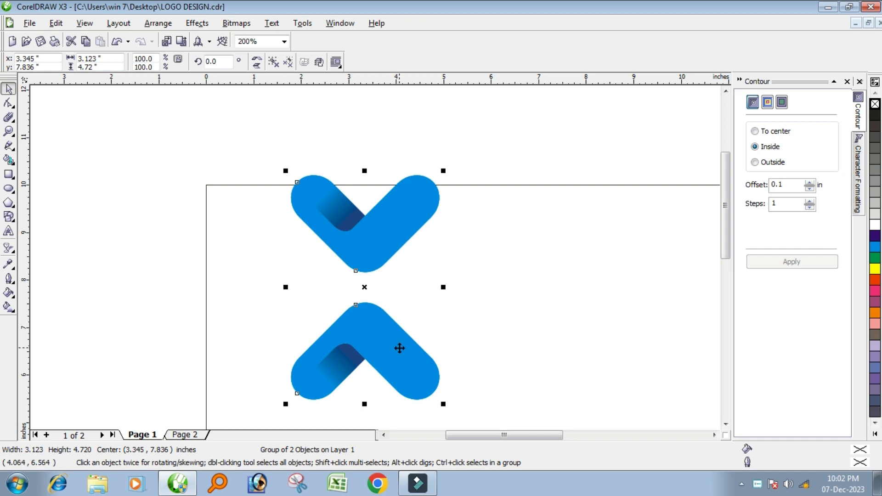
left_click(225, 62)
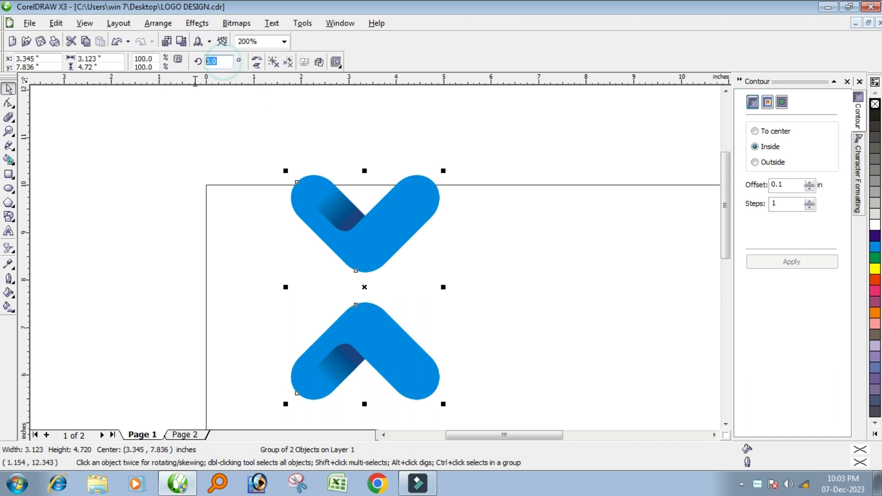
type("90")
key("Return")
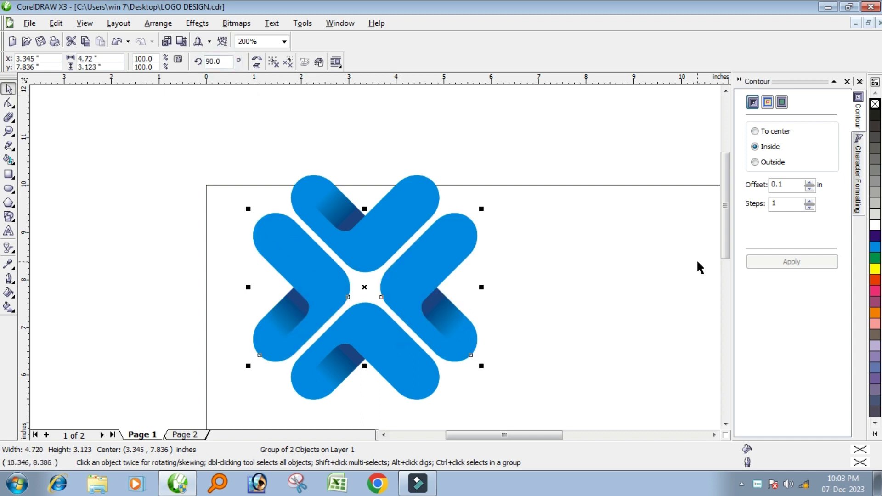
left_click(656, 299)
Group all four chevrons into one logo and center it on the page.
scroll(373, 258, "down", 2)
scroll(375, 252, "up", 1)
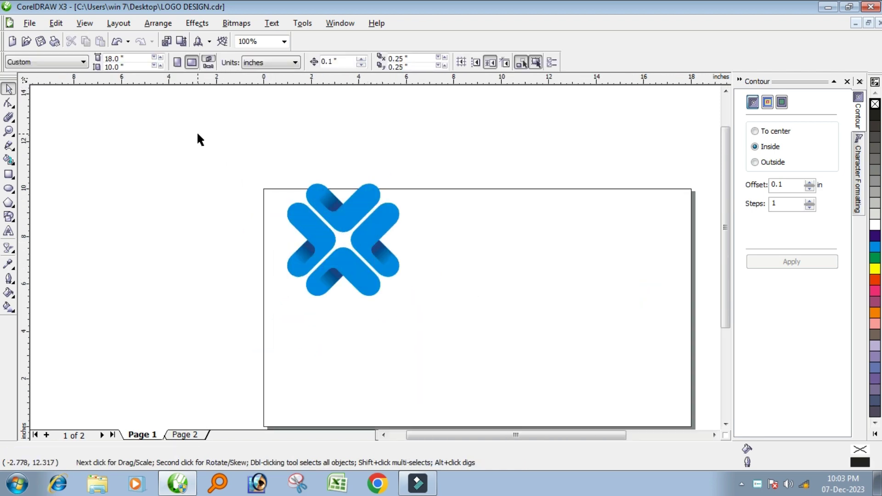
left_click_drag(197, 131, 497, 358)
key("ctrl+g")
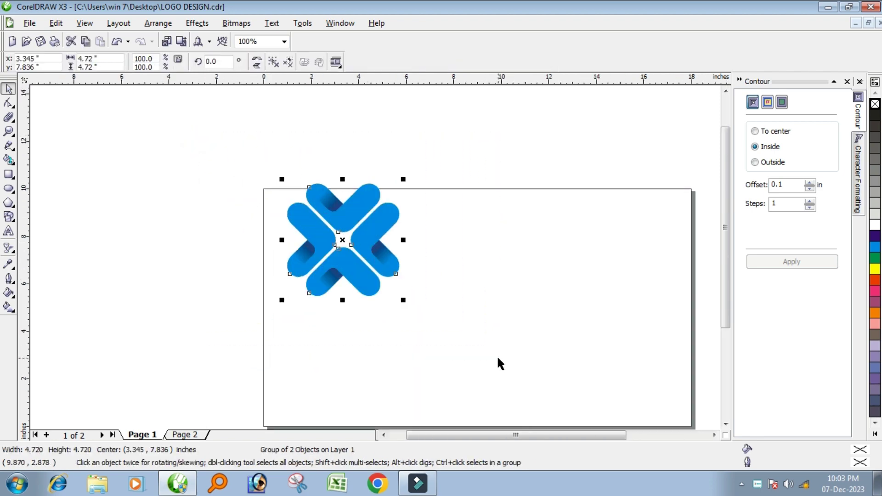
key("p")
left_click(638, 306)
scroll(373, 254, "up", 1)
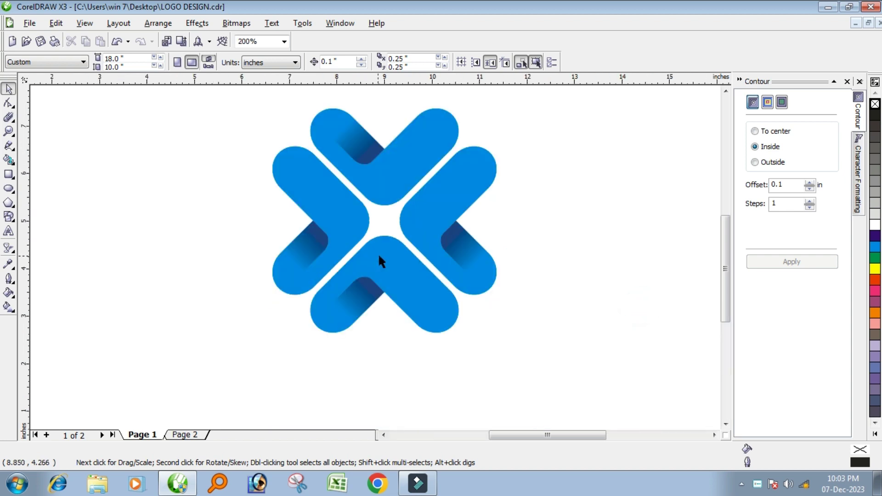
scroll(378, 252, "down", 1)
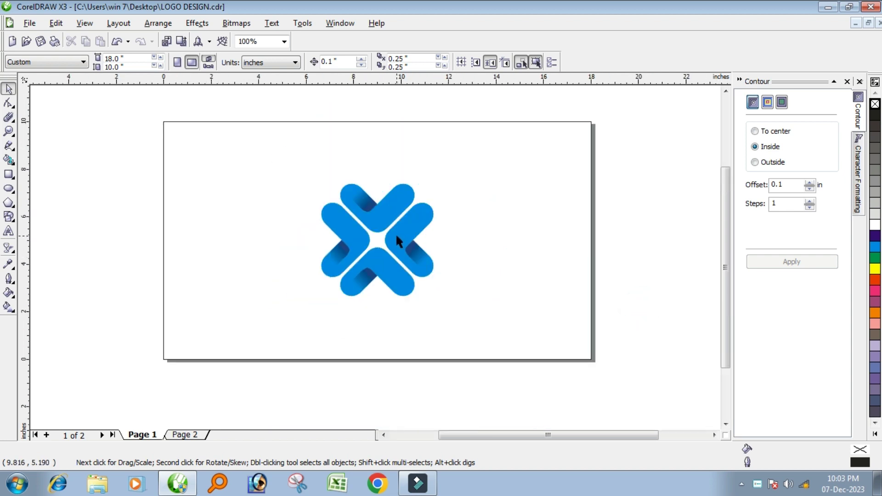